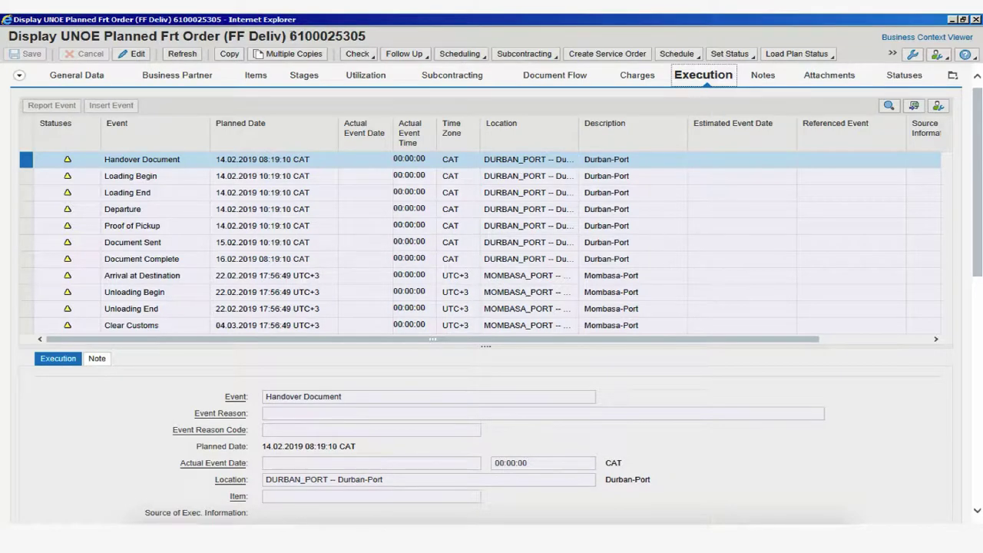
- Switch the planned freight order from display to edit mode
left_click_drag(287, 36, 384, 36)
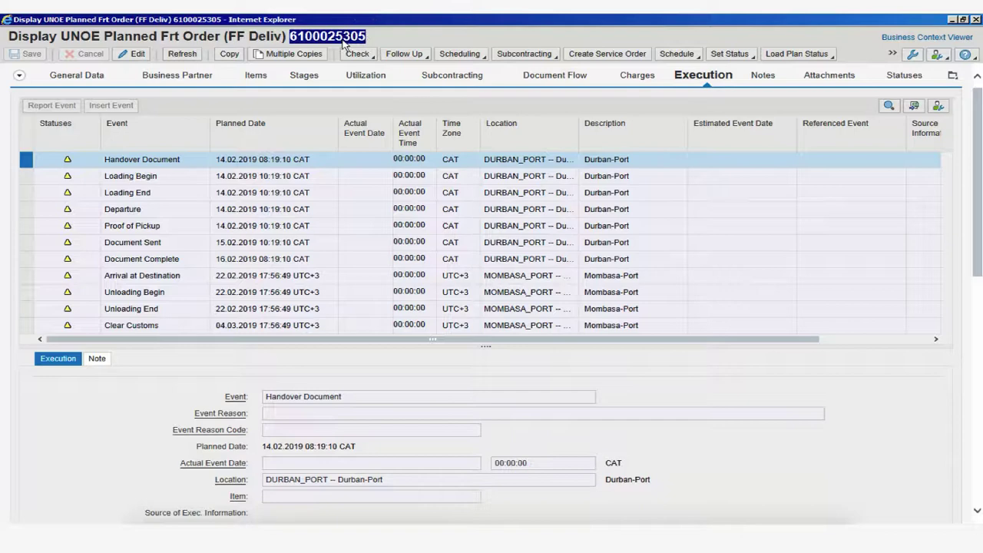
left_click(380, 41)
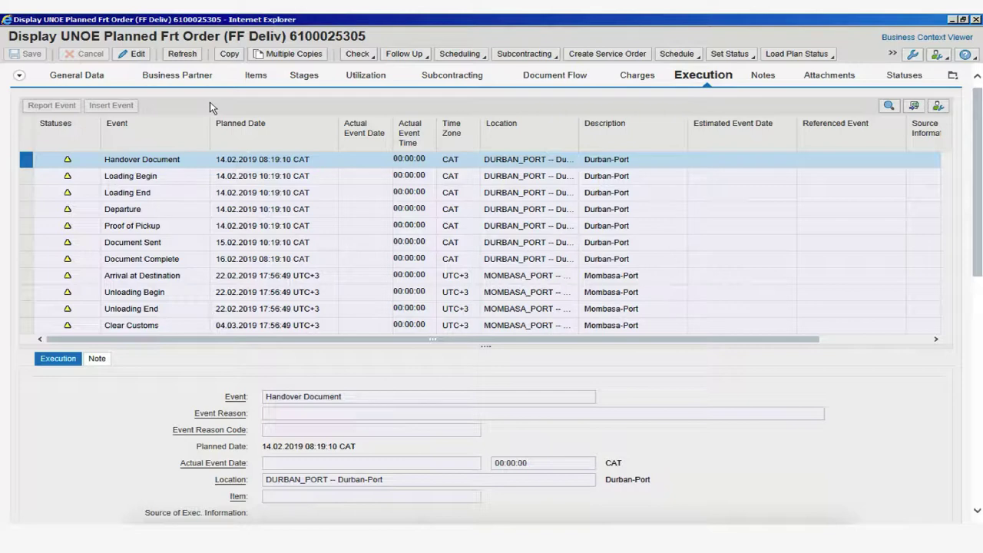
left_click(136, 53)
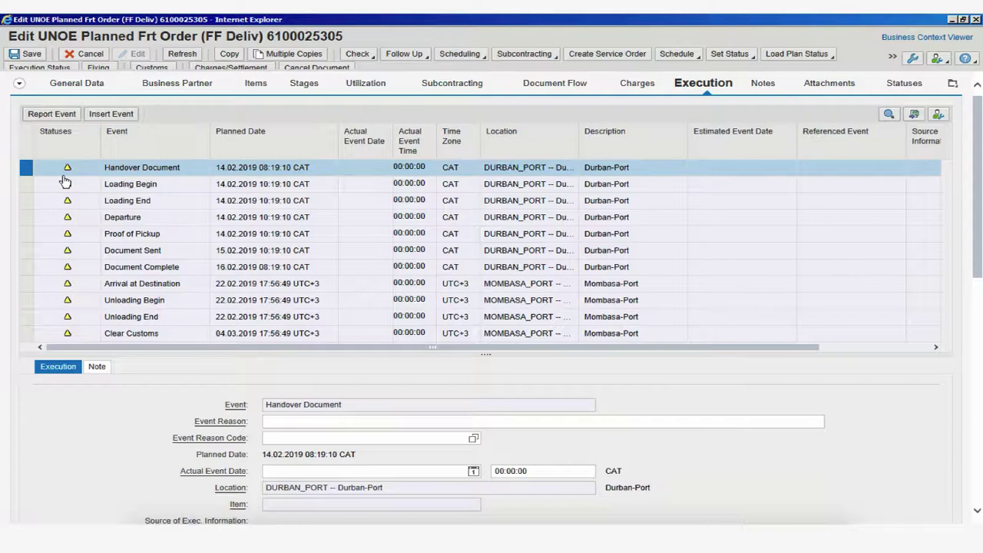
- Examine the execution details of the Loading Begin, Departure and Handover Document events, including the reason and actual date fields and the Handover Document notes
left_click(27, 184)
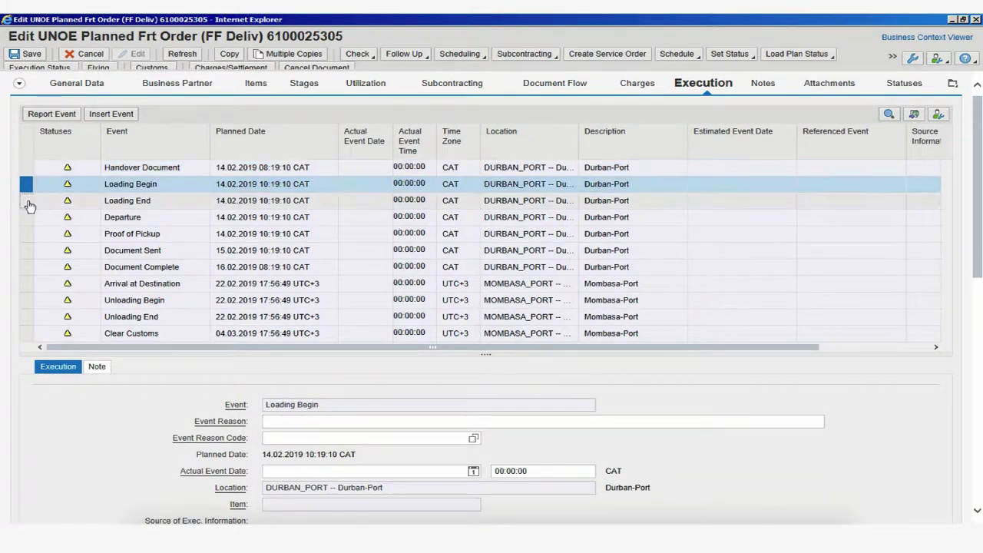
left_click(27, 217)
left_click(27, 167)
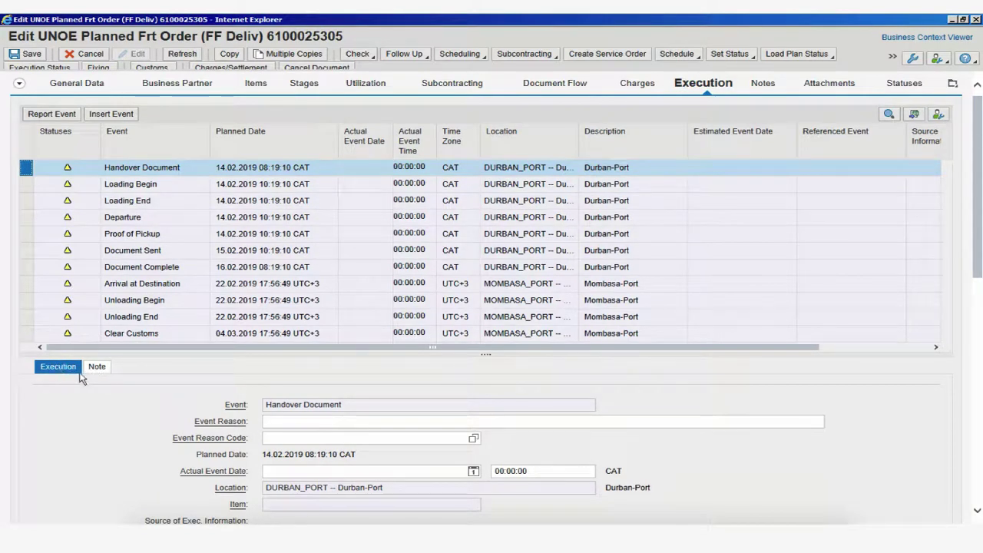
left_click(292, 421)
scroll(292, 420, "down", 3)
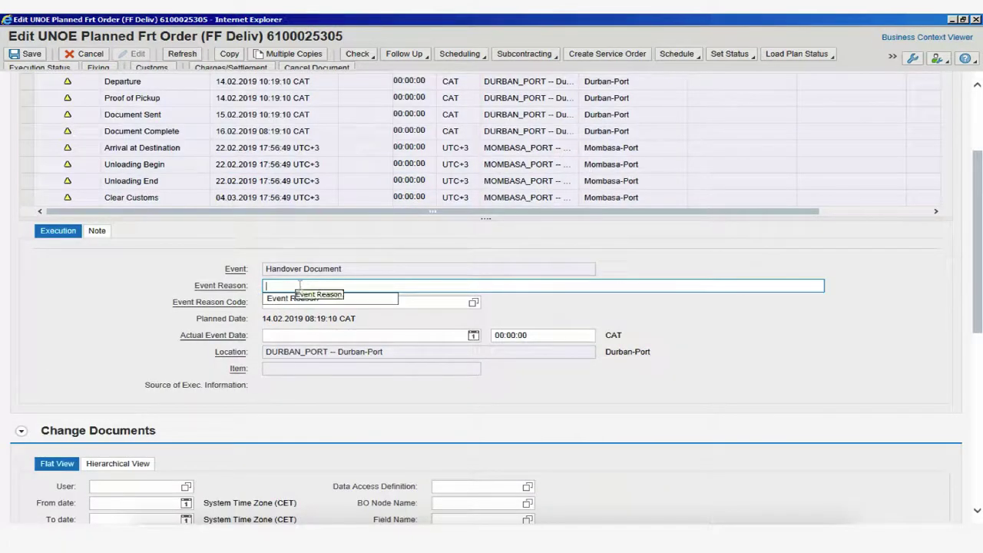
left_click(424, 304)
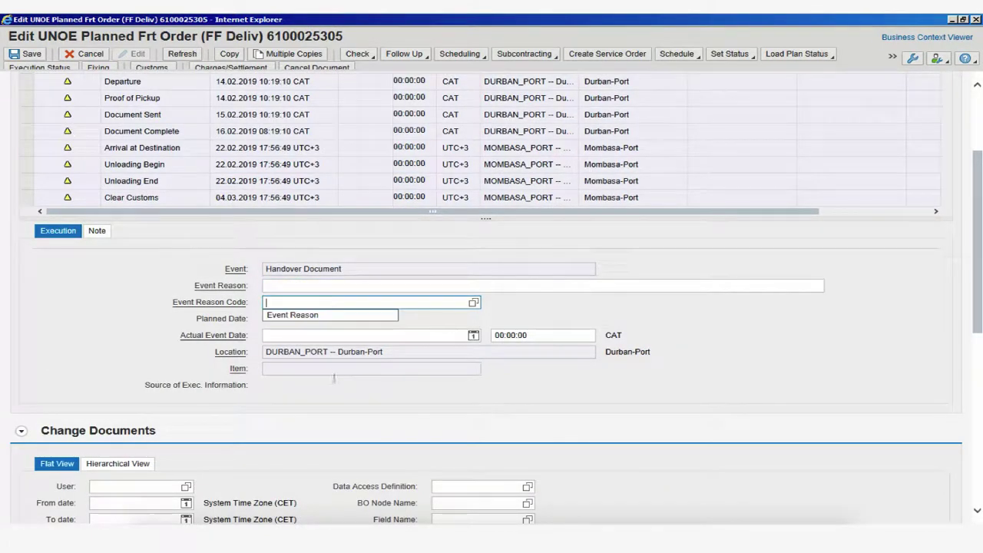
left_click(312, 334)
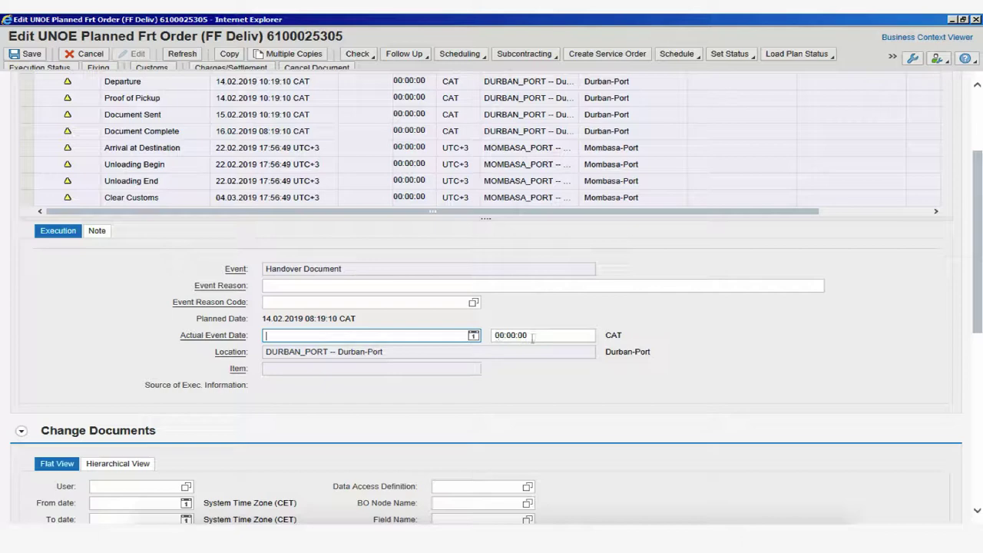
scroll(131, 274, "up", 3)
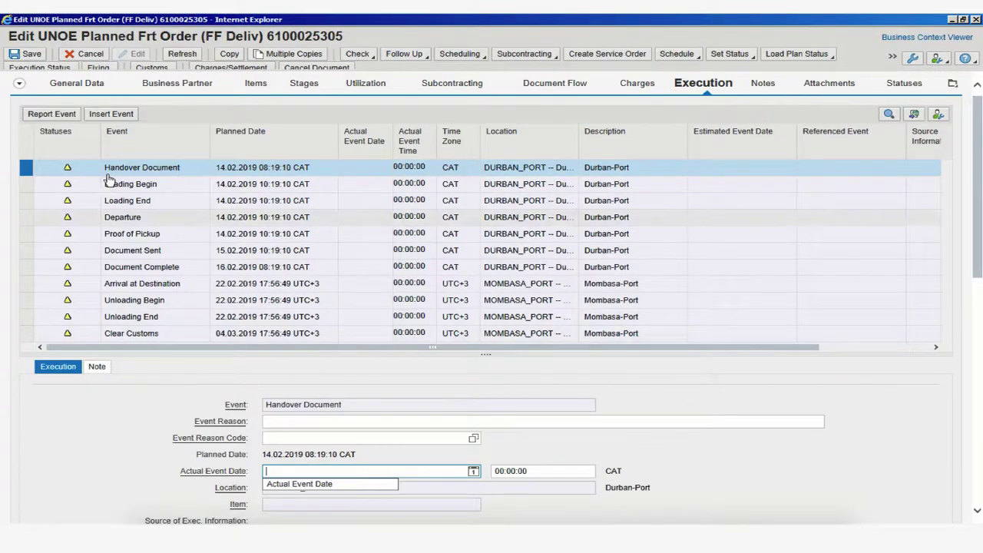
left_click(98, 368)
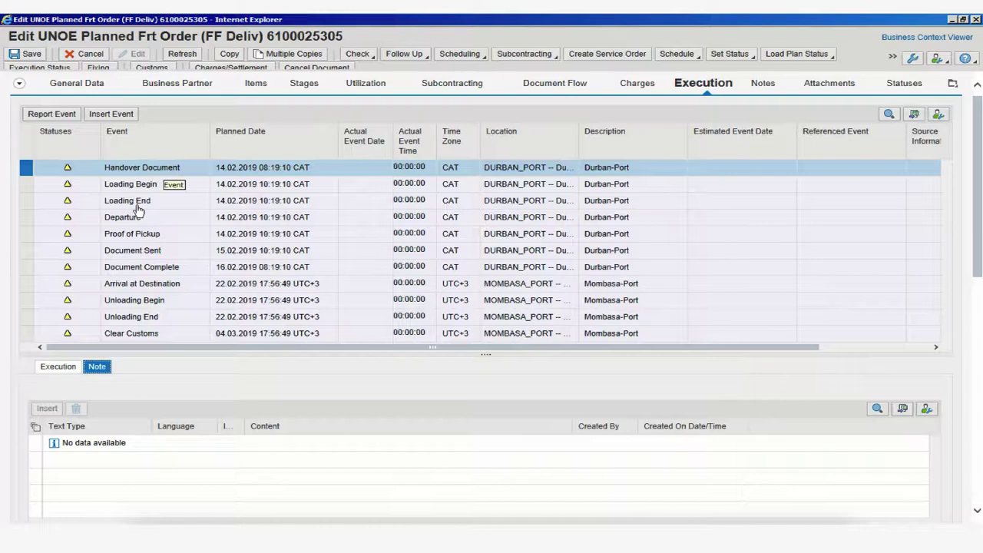
left_click(98, 368)
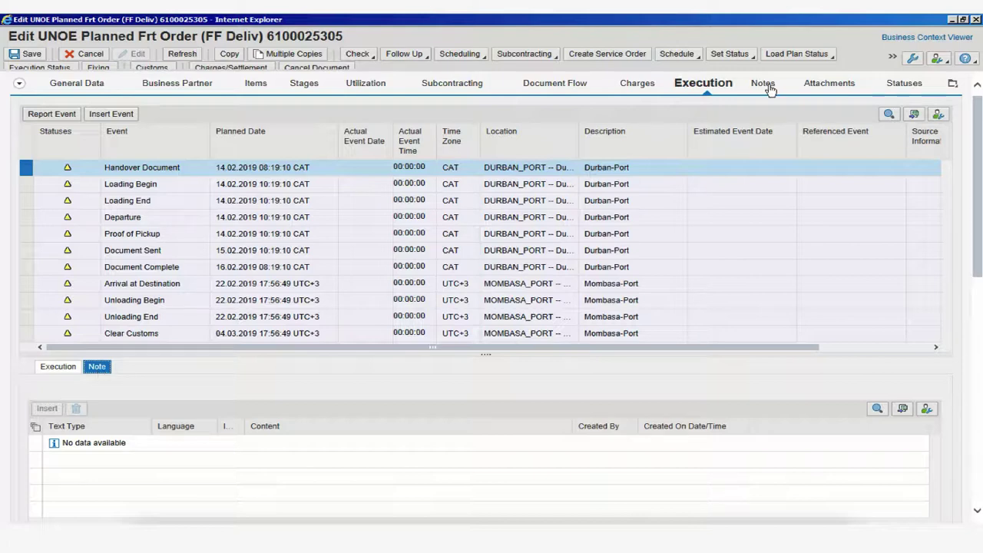
left_click(58, 367)
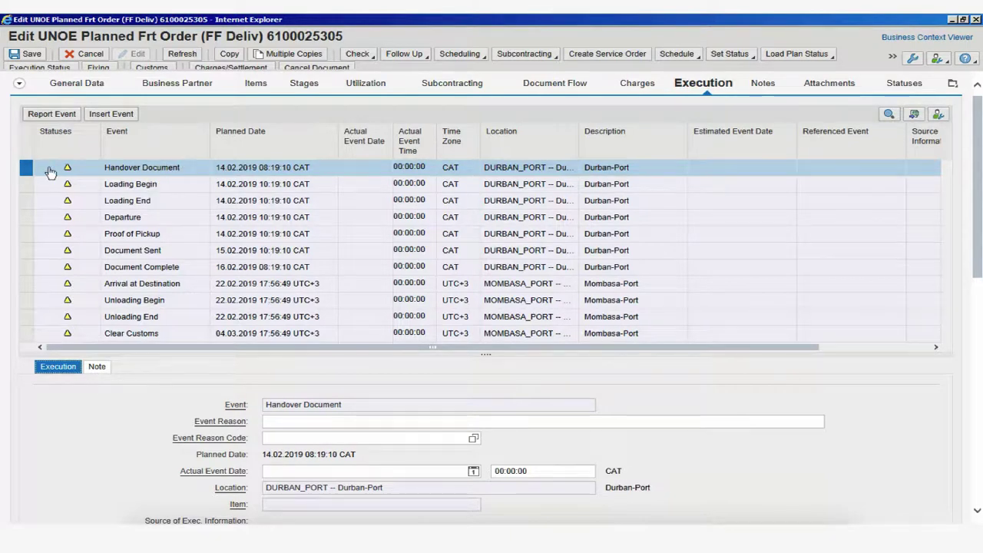
- Report the Handover Document event and set its actual event date to 14.01.2019 and its actual time to 09:00:12
left_click(66, 115)
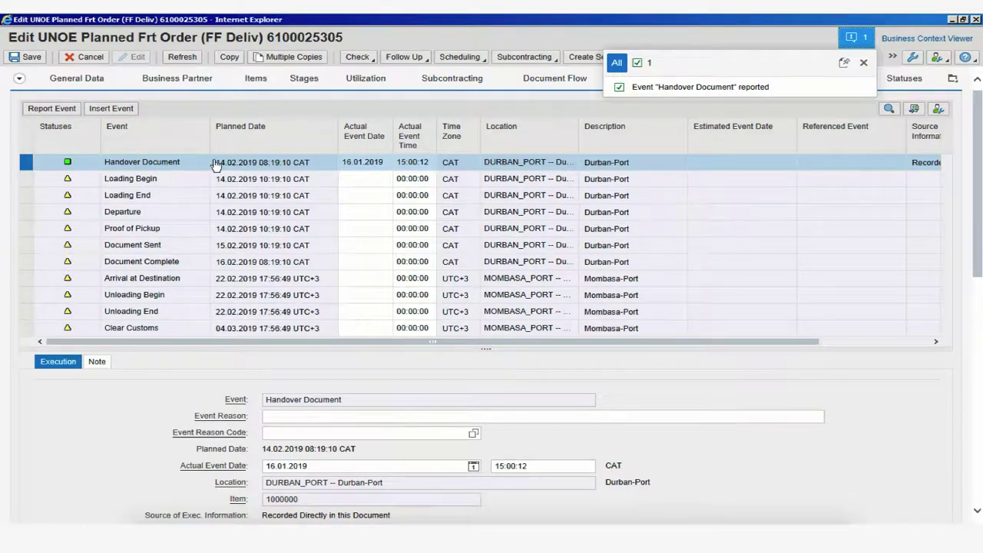
left_click(367, 165)
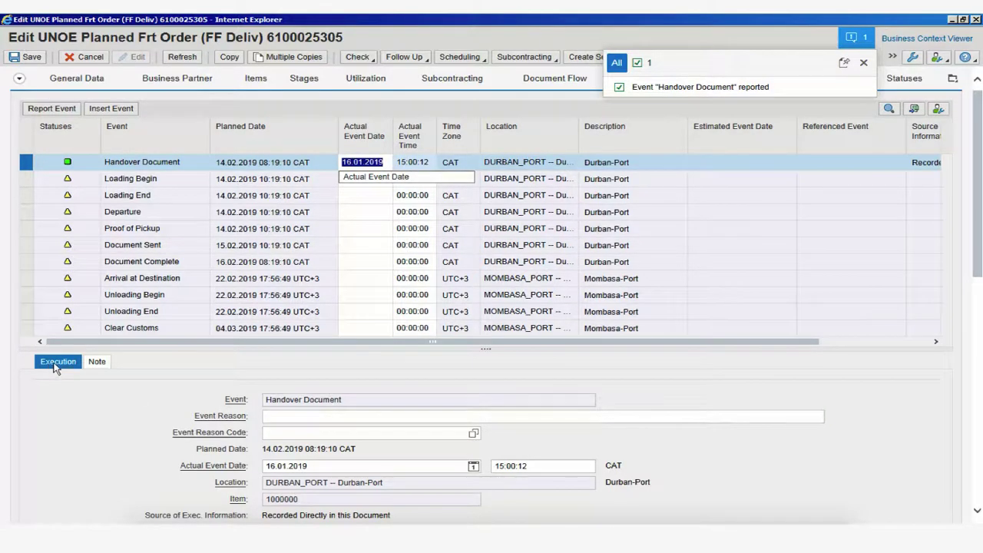
left_click(336, 466)
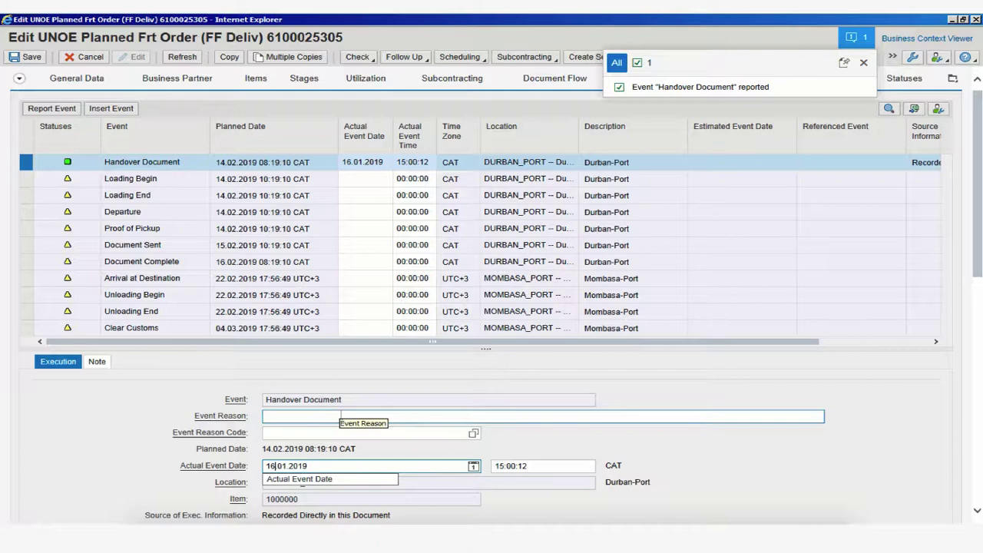
key("BackSpace")
type("4")
left_click(499, 466)
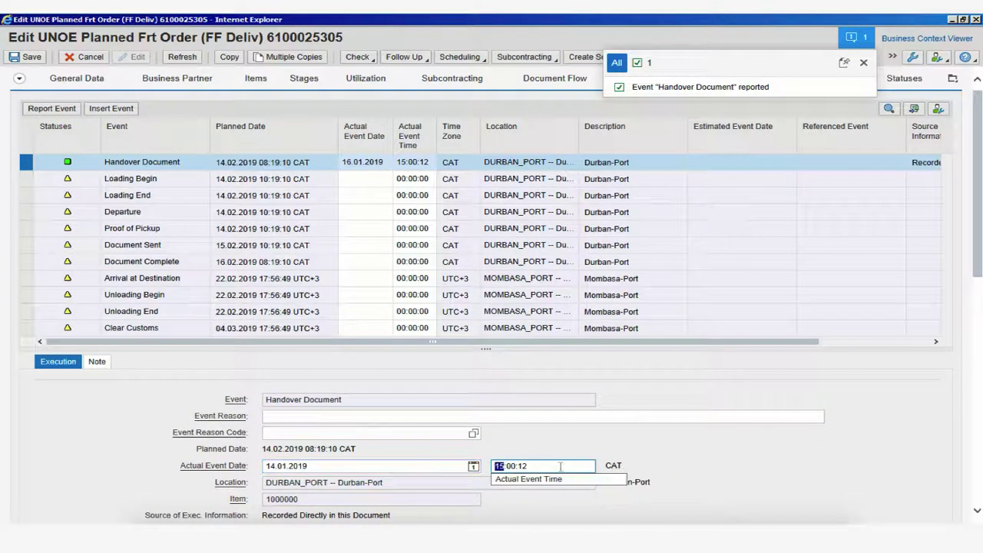
key("BackSpace")
key("BackSpace")
type("9")
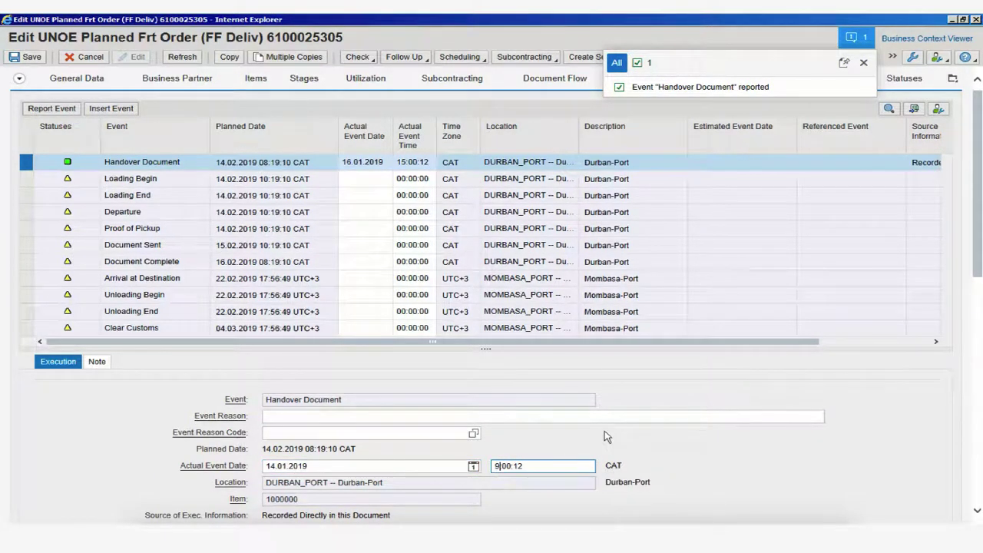
key("Return")
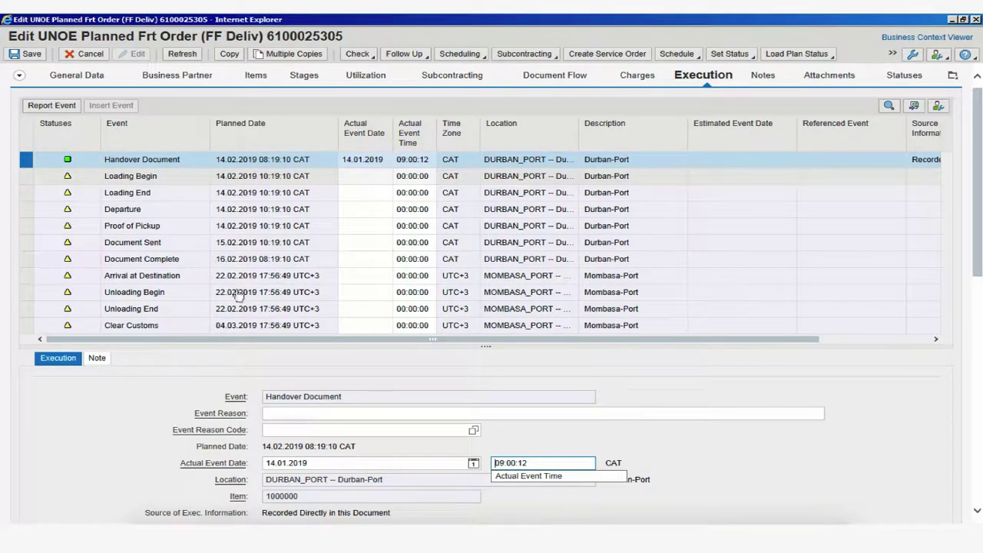
- Save the freight order with the reported Handover Document event
left_click(28, 183)
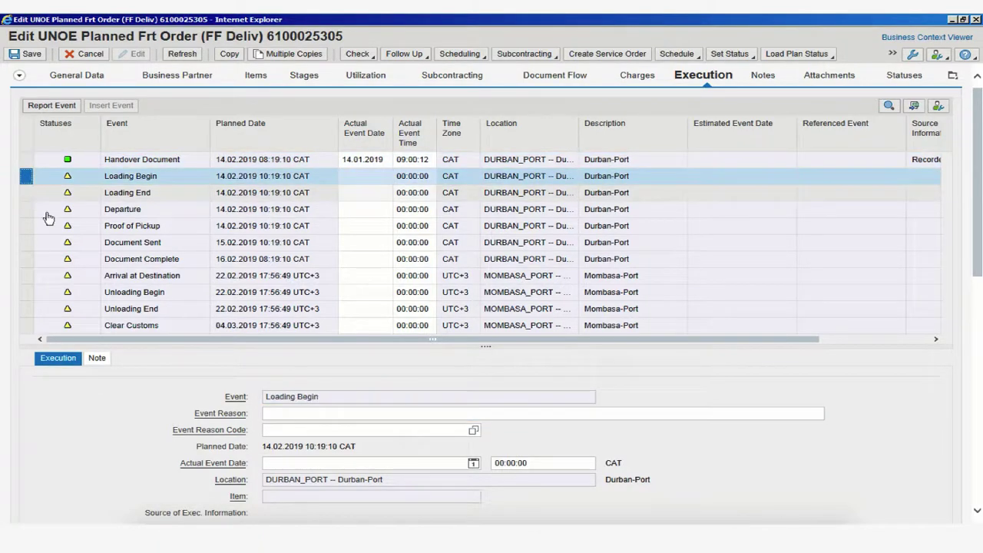
left_click(27, 159)
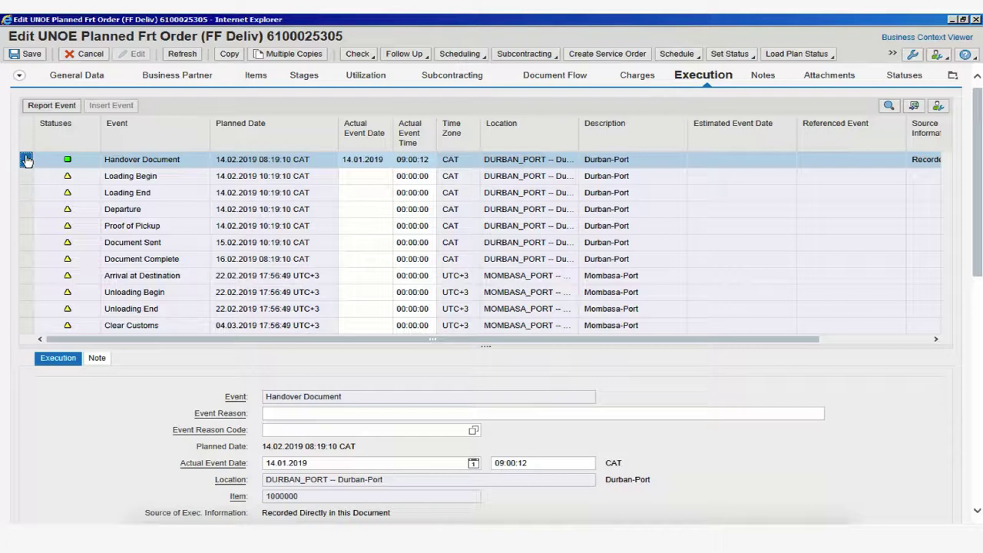
left_click(29, 55)
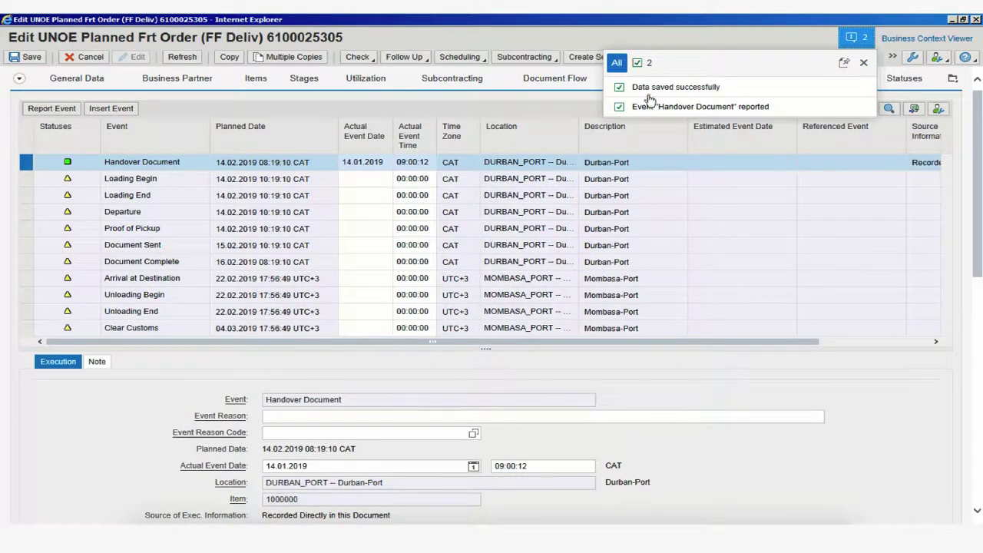
left_click(29, 181)
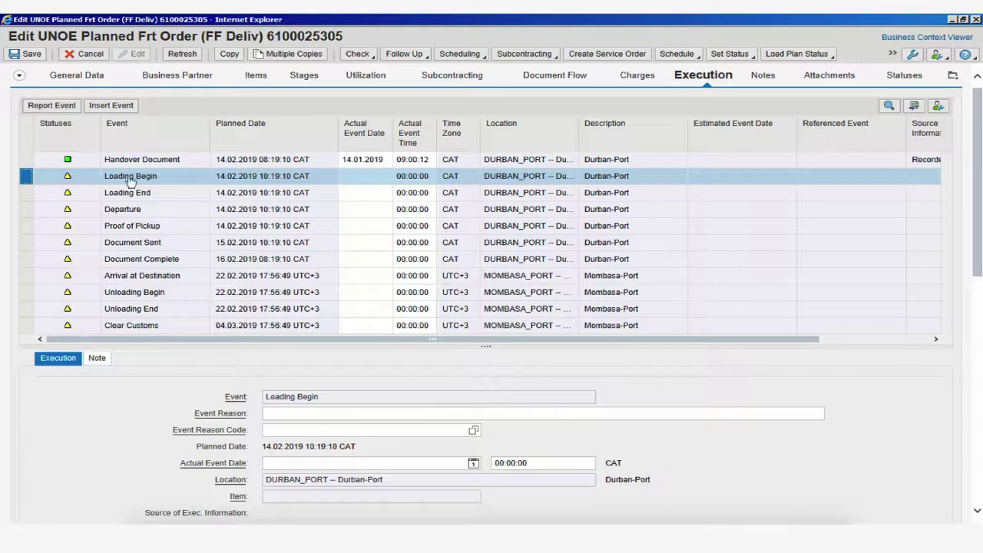
left_click(28, 159)
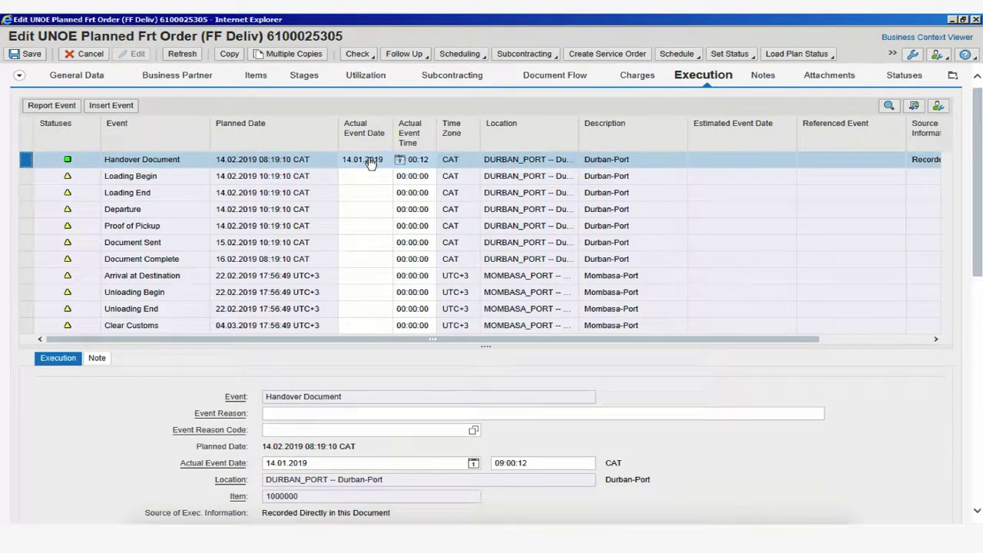
left_click(316, 462)
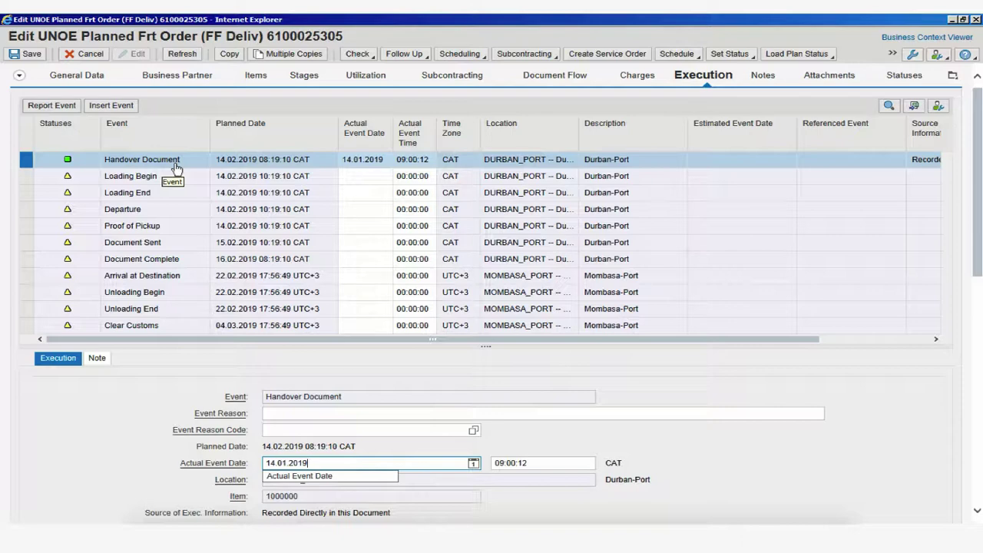
- Set the Loading Begin event's actual date to 14.01.2019 and report the event
left_click(29, 181)
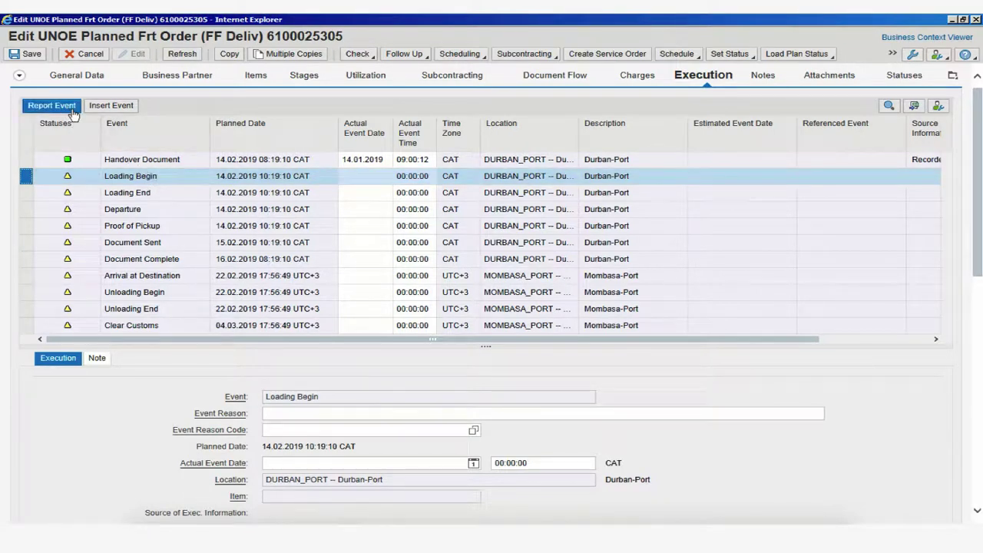
left_click(357, 177)
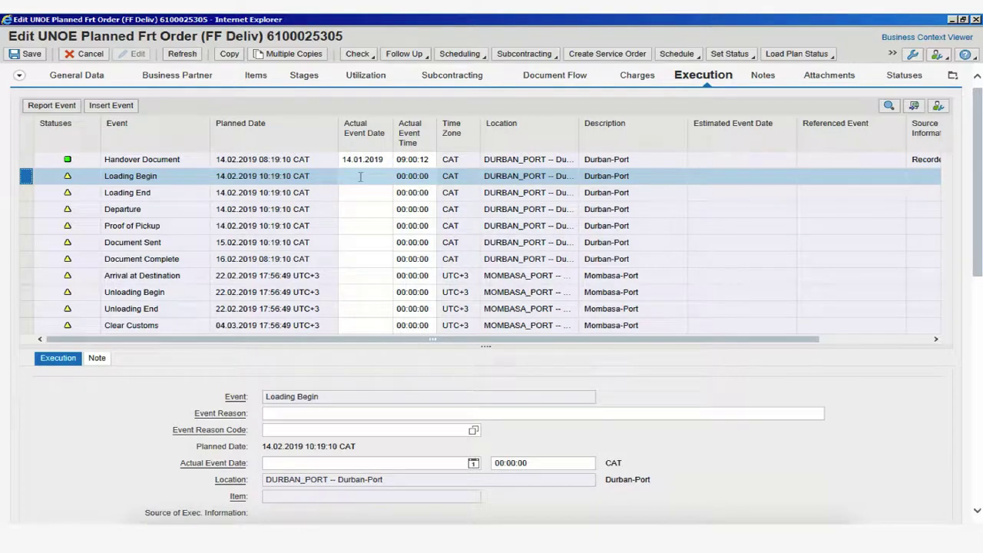
left_click(399, 177)
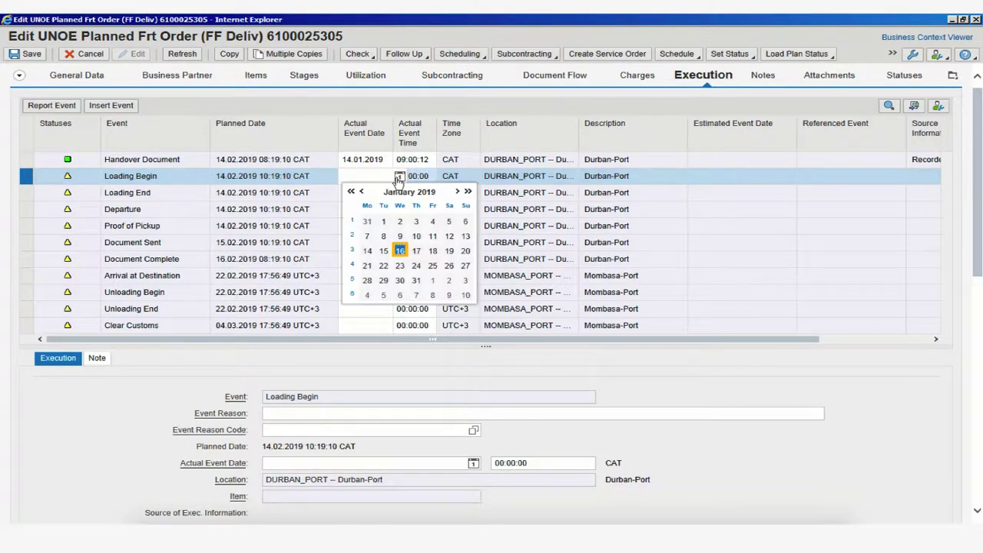
left_click(367, 250)
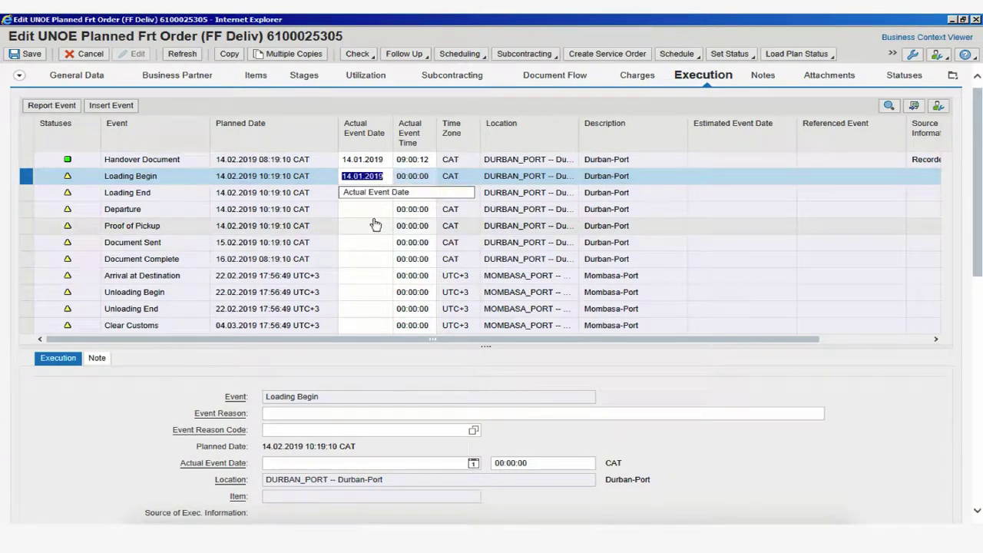
left_click(362, 180)
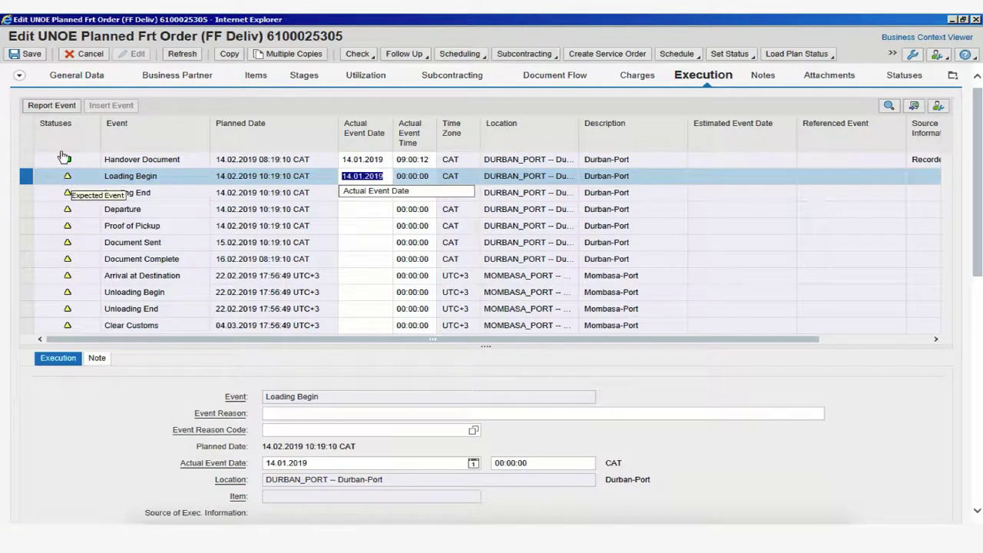
left_click(59, 112)
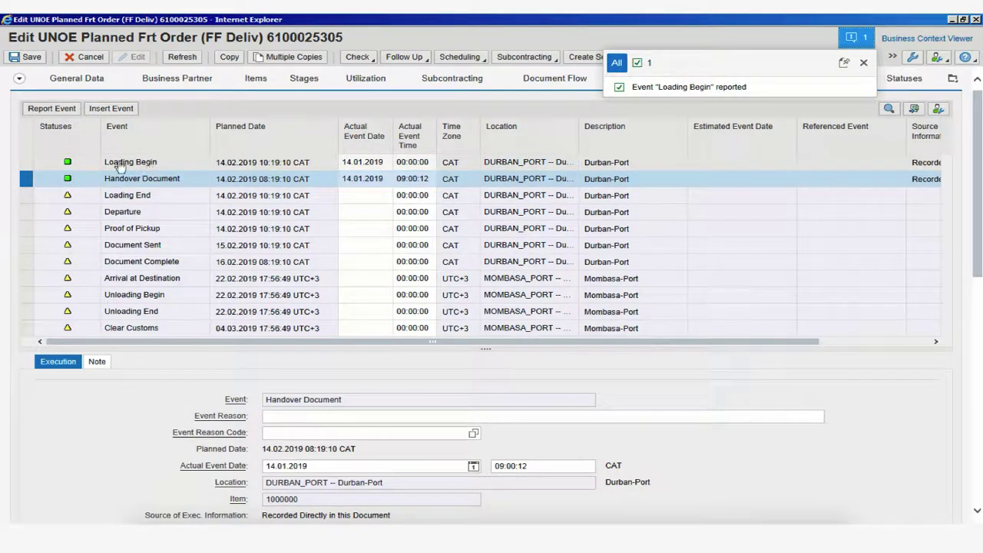
left_click(29, 161)
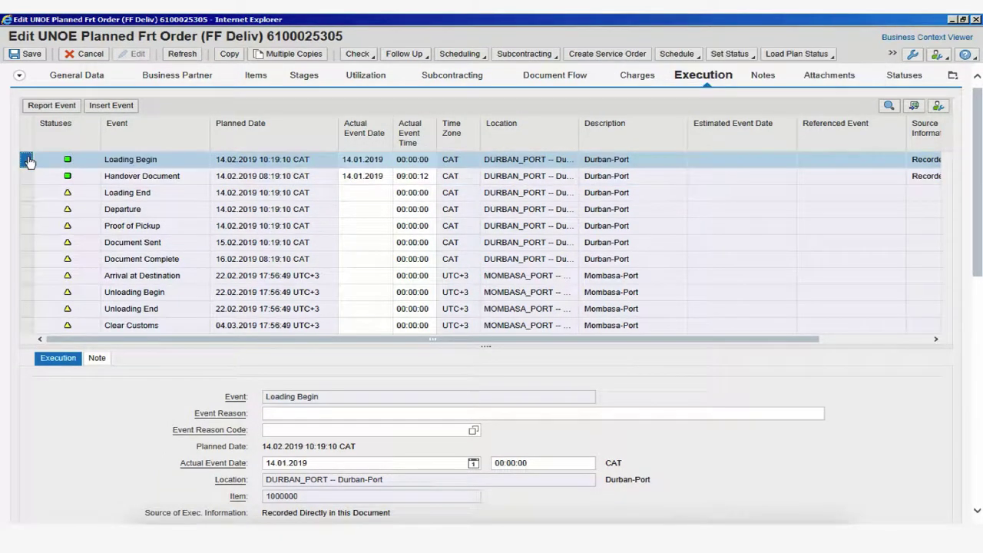
- Insert an additional event in the execution list and choose Delay as its event type
left_click(122, 107)
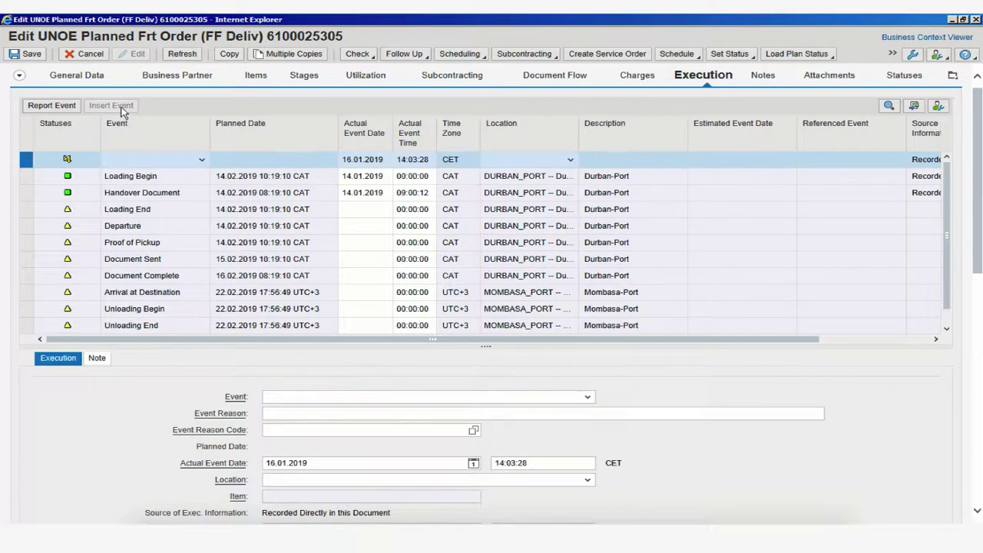
left_click(203, 163)
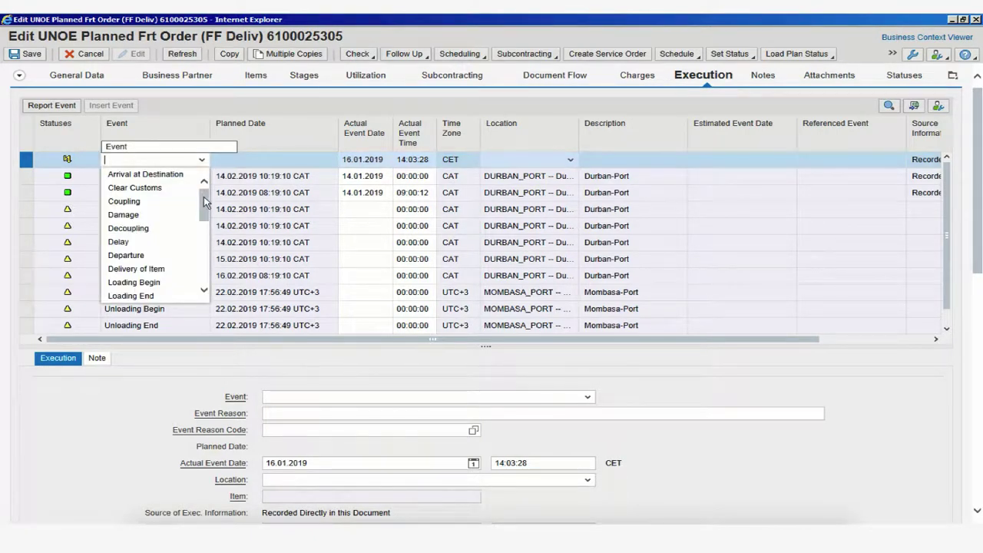
left_click_drag(205, 202, 204, 201)
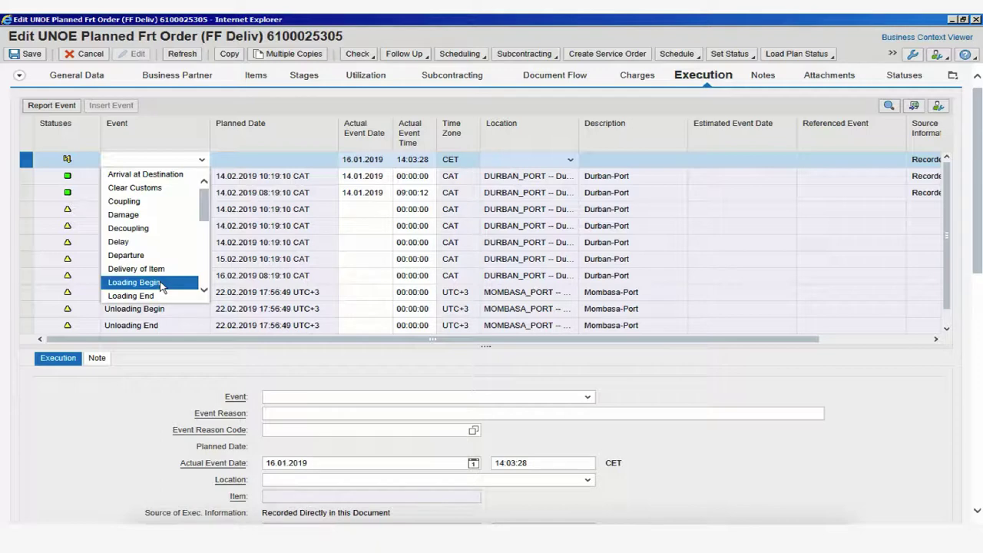
left_click(154, 241)
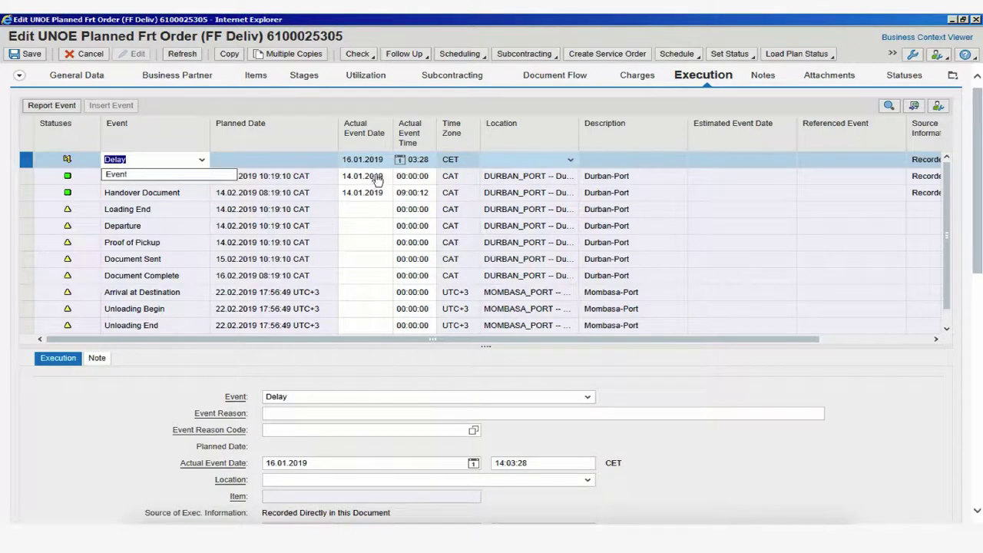
- Enter "Delay in Loading due to issue (Event Loading Begin)" as the Delay event's reason
left_click(332, 415)
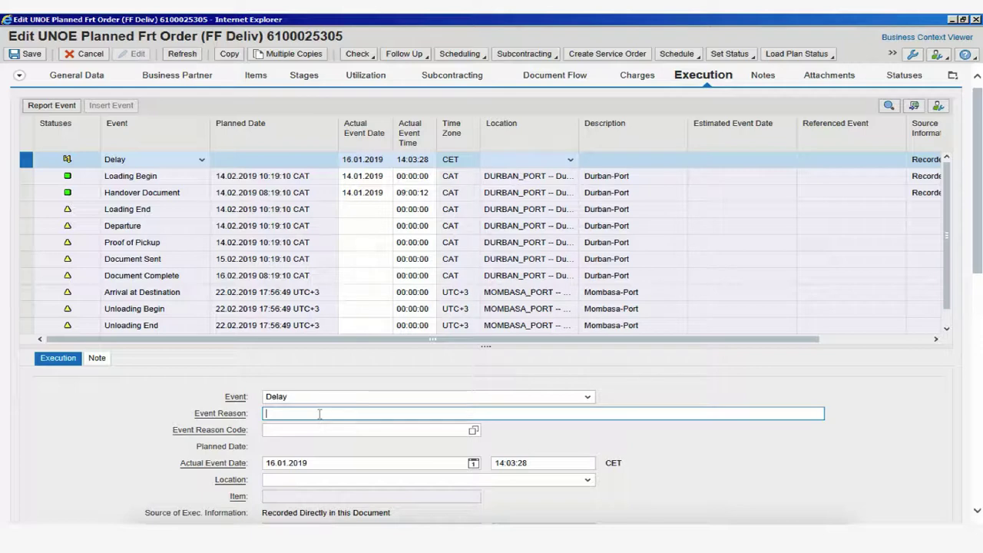
type("Delay in Loading due to issue")
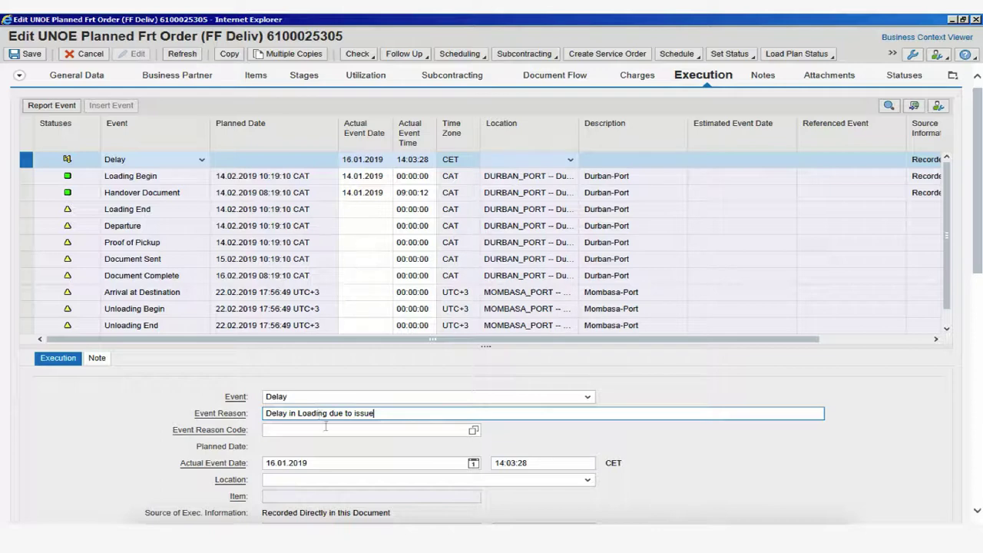
left_click_drag(298, 413, 341, 417)
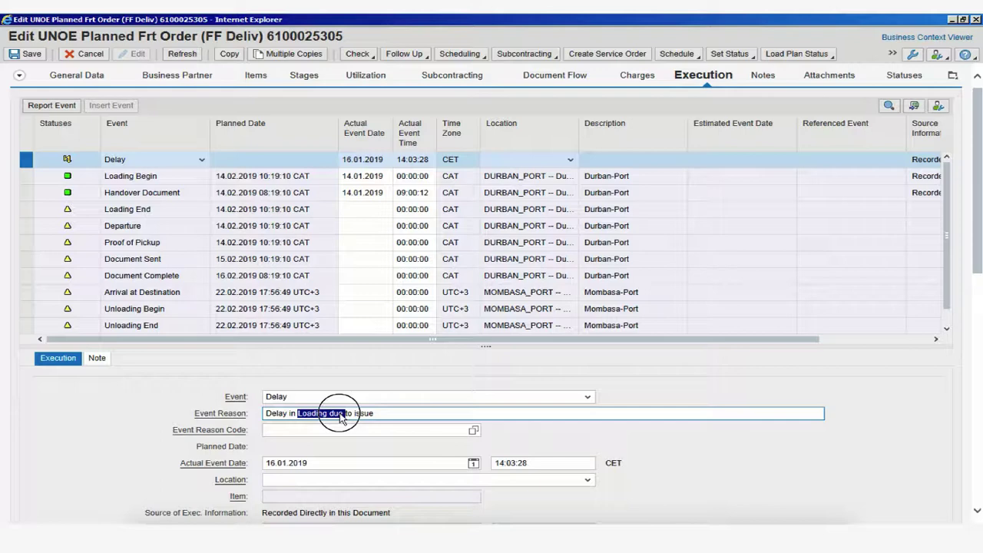
left_click(342, 416)
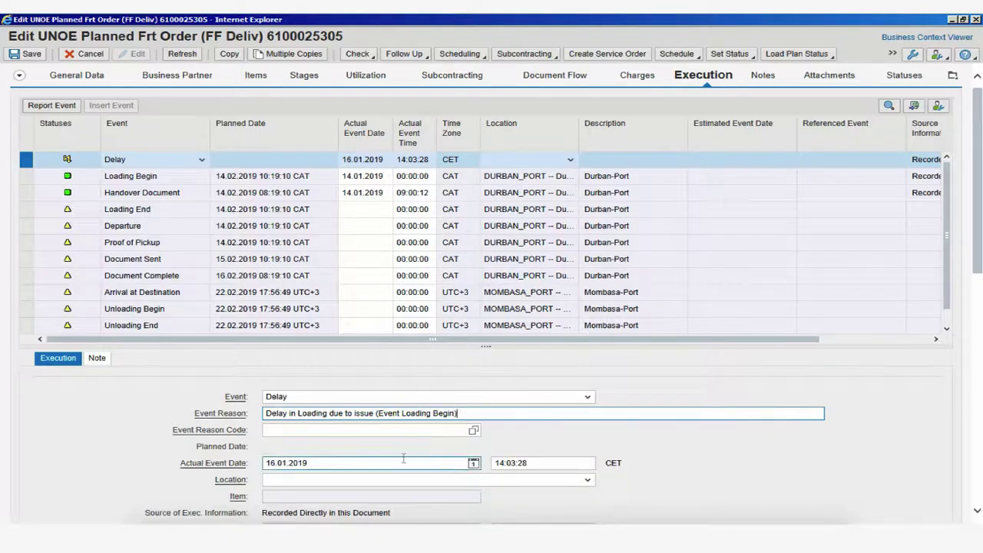
- Set the Delay event's actual event date to 14.01.2019 and its actual time to 10:03:28
left_click(269, 463)
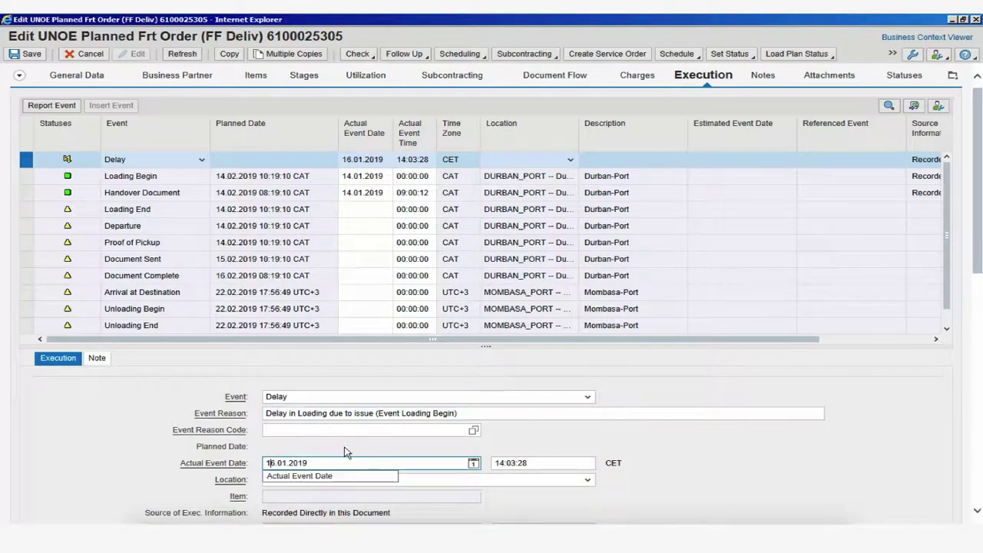
key("BackSpace")
type("4")
left_click(503, 463)
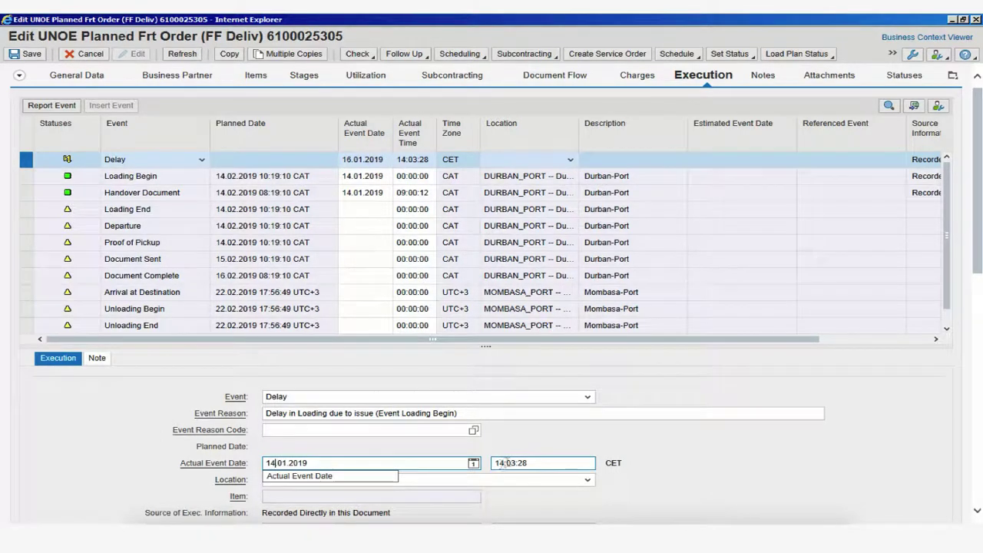
left_click(503, 463)
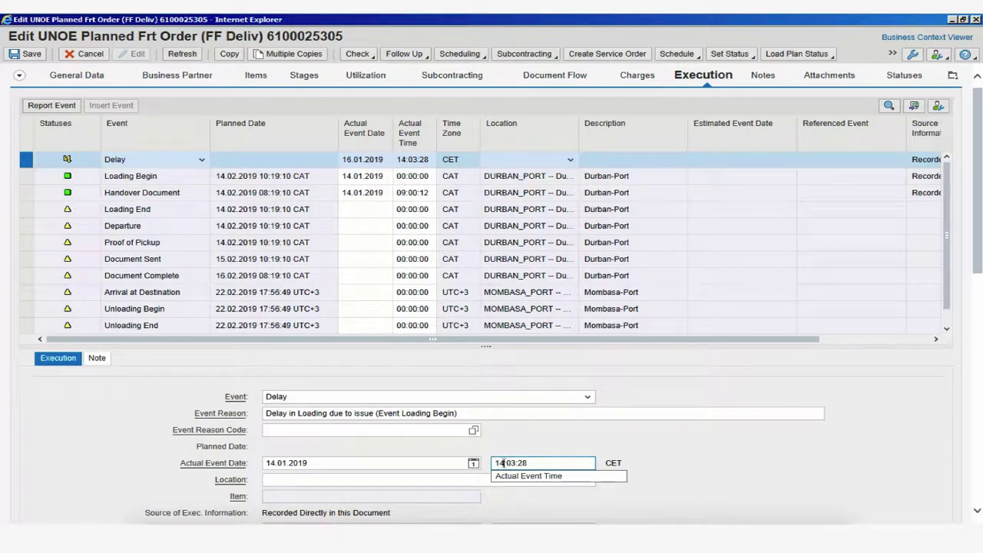
left_click(501, 463)
left_click_drag(494, 463, 505, 467)
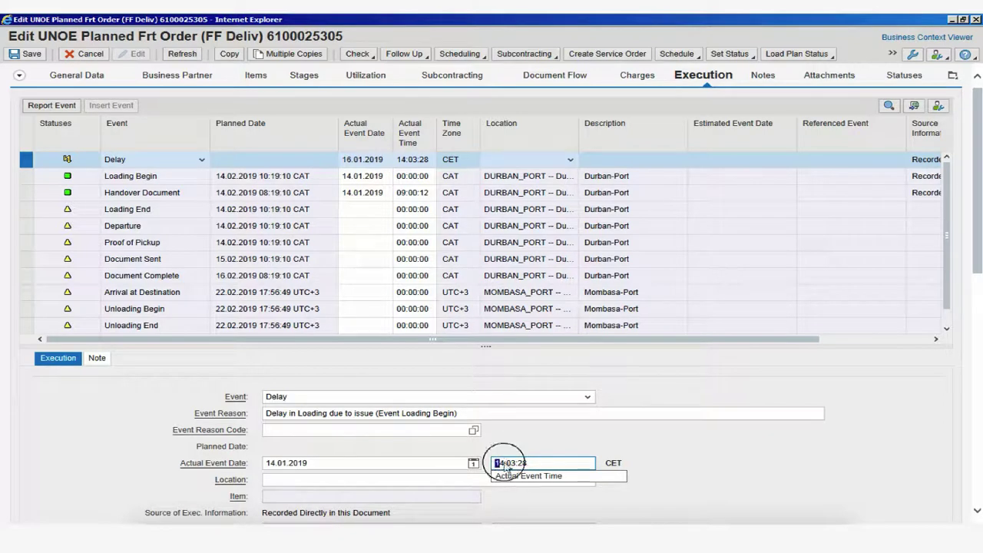
left_click(503, 465)
key("BackSpace")
type("0")
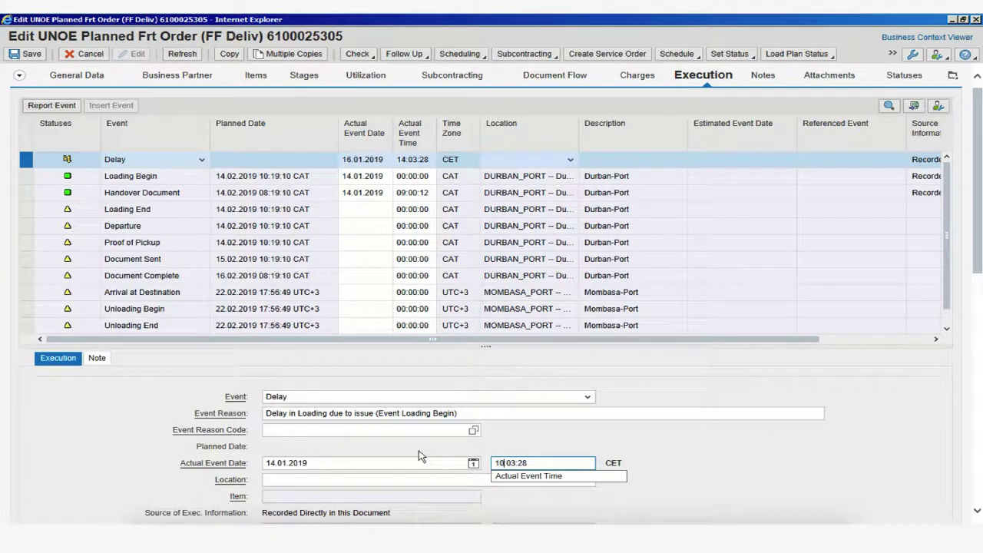
key("Return")
- Save the freight order with the Delay event and display that event's details
left_click(32, 55)
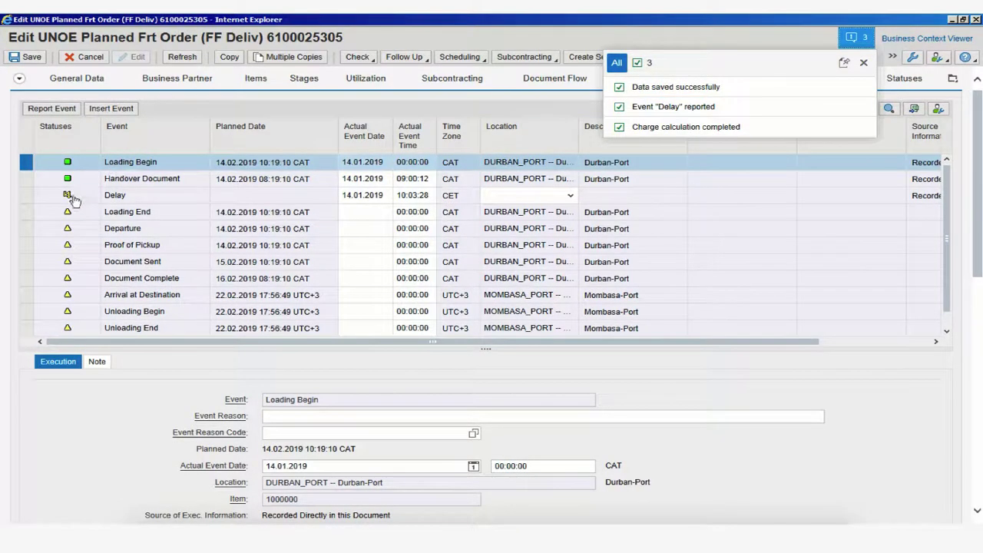
left_click(24, 197)
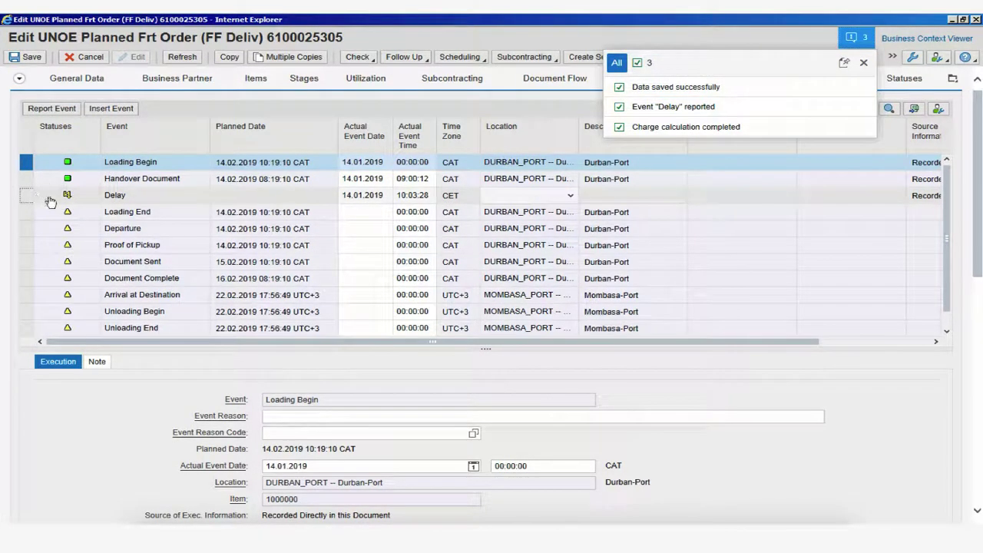
left_click(120, 199)
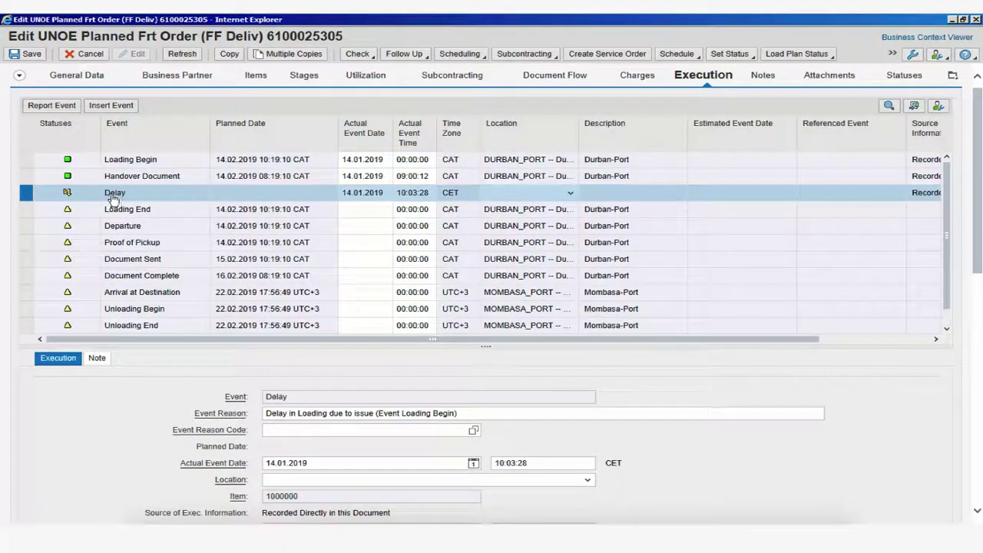
- Set the Loading Begin event's actual time to 10:03:28, save the freight order and dismiss the message list
left_click(405, 159)
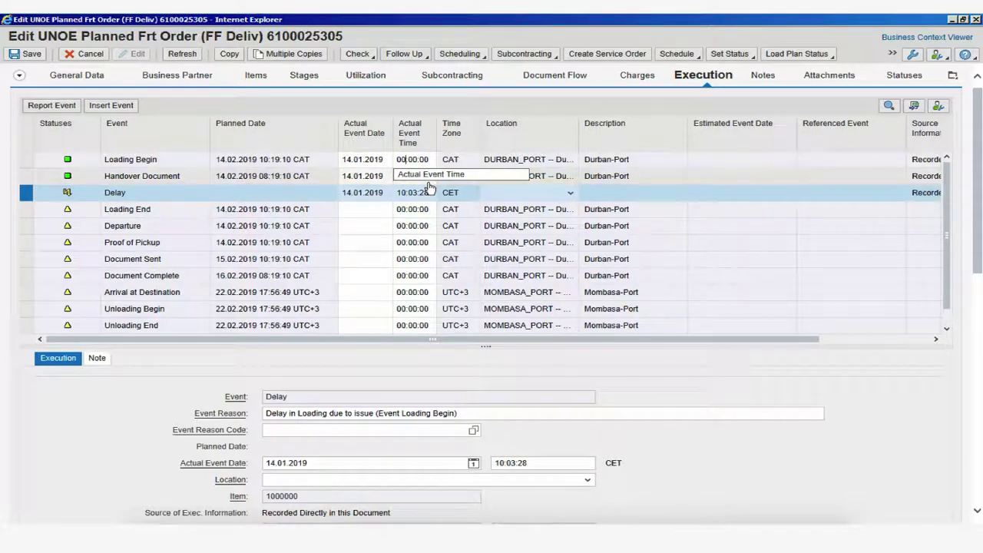
type("10:")
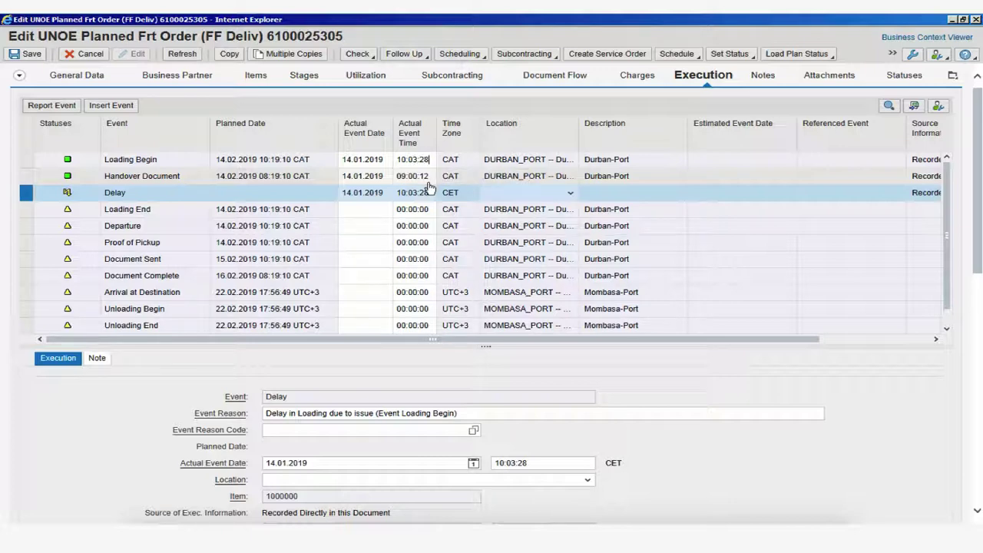
left_click(407, 160)
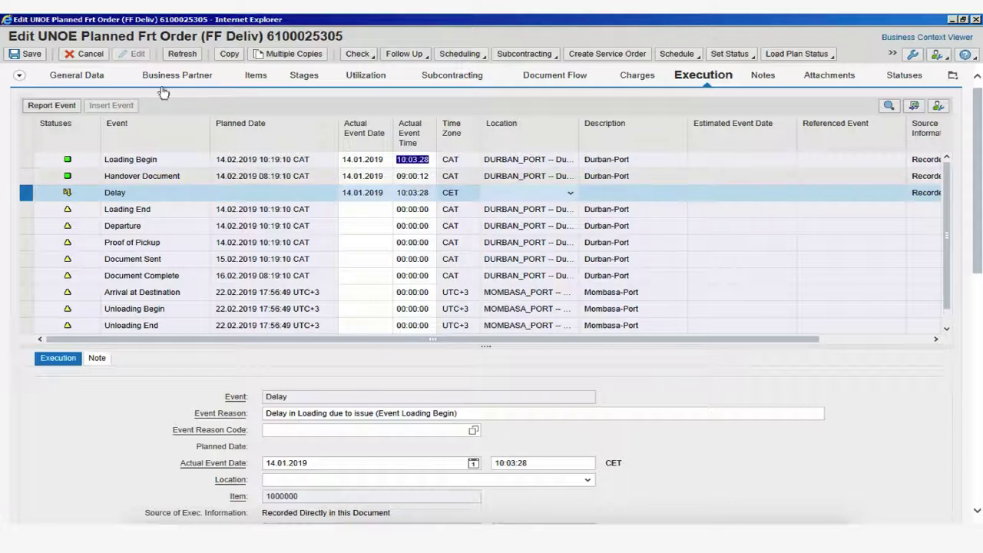
left_click(31, 54)
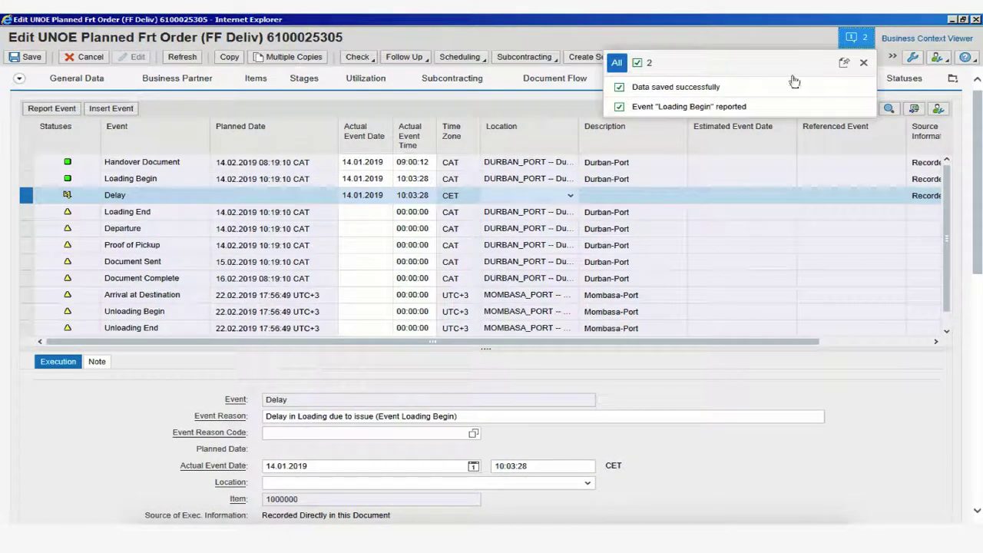
left_click(865, 62)
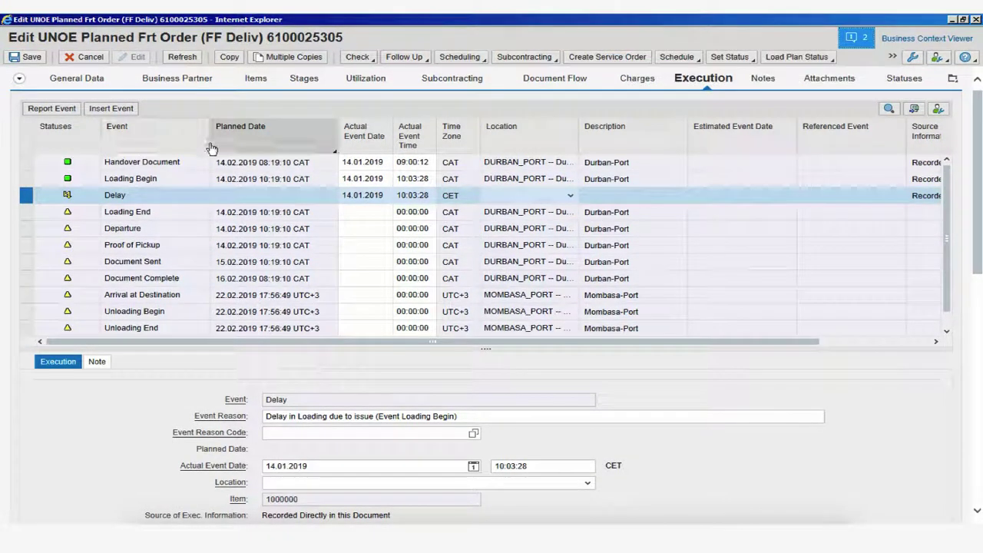